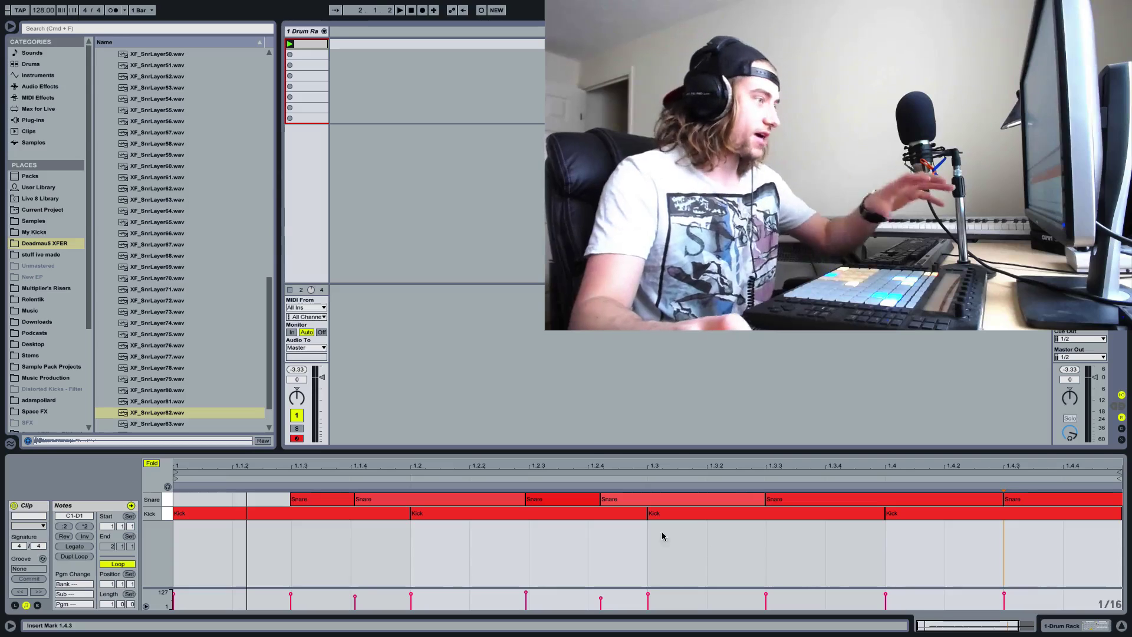
Select a snare note and play back the kick-and-snare beat.
{"action": "left_click", "coordinate": [404, 503]}
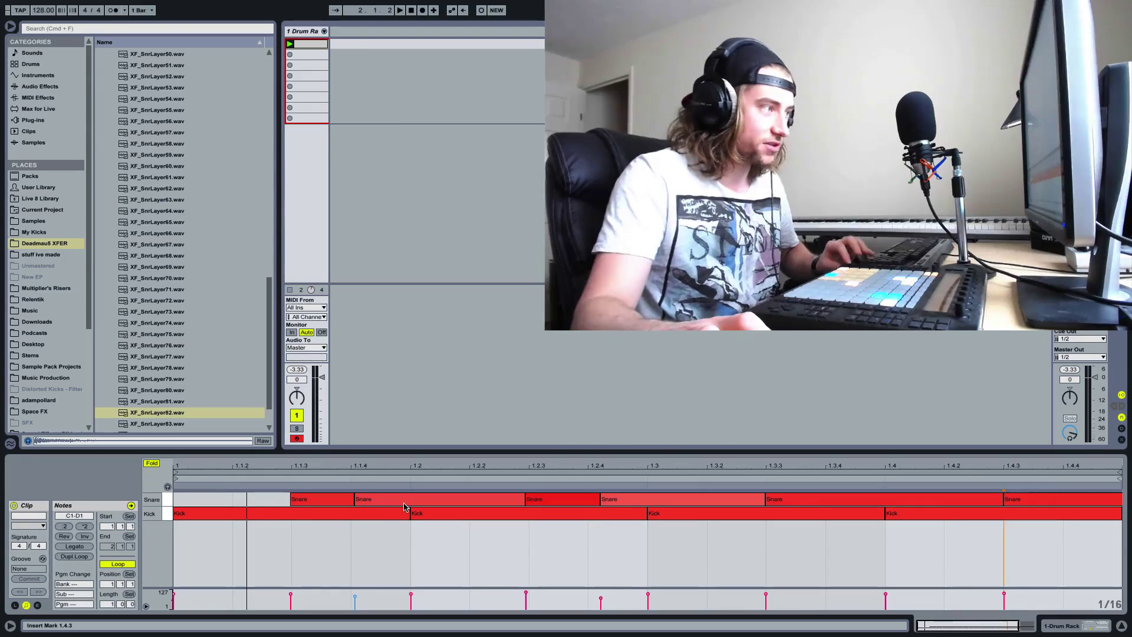
{"action": "key", "text": "space"}
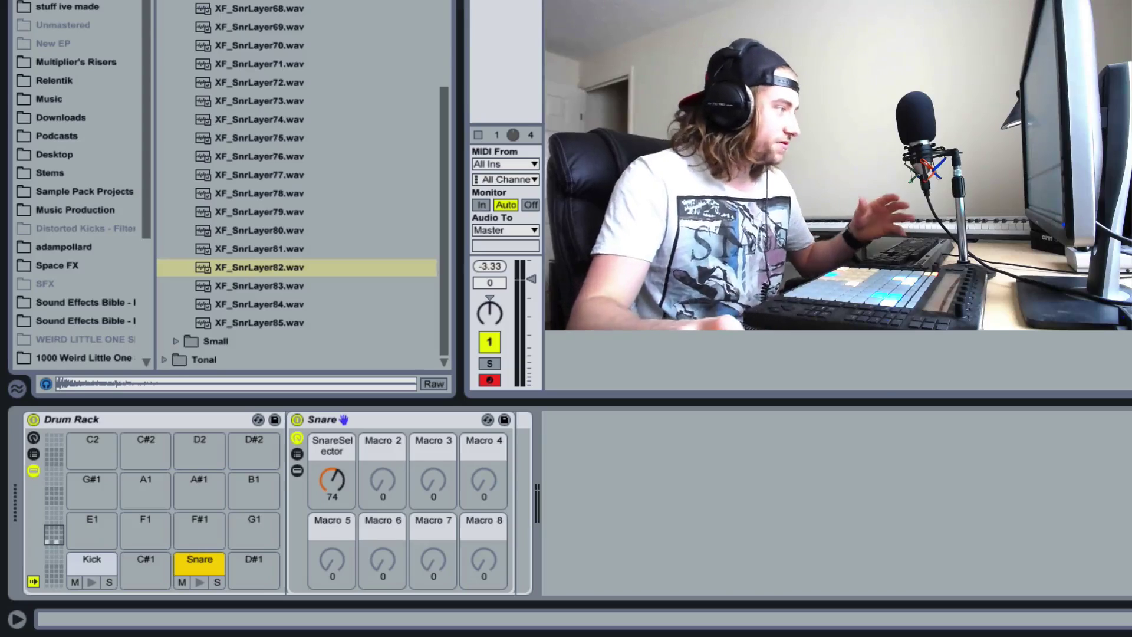
Sweep the Snare rack's SnareSelector macro to 66 to audition its layers.
{"action": "left_click", "coordinate": [407, 419]}
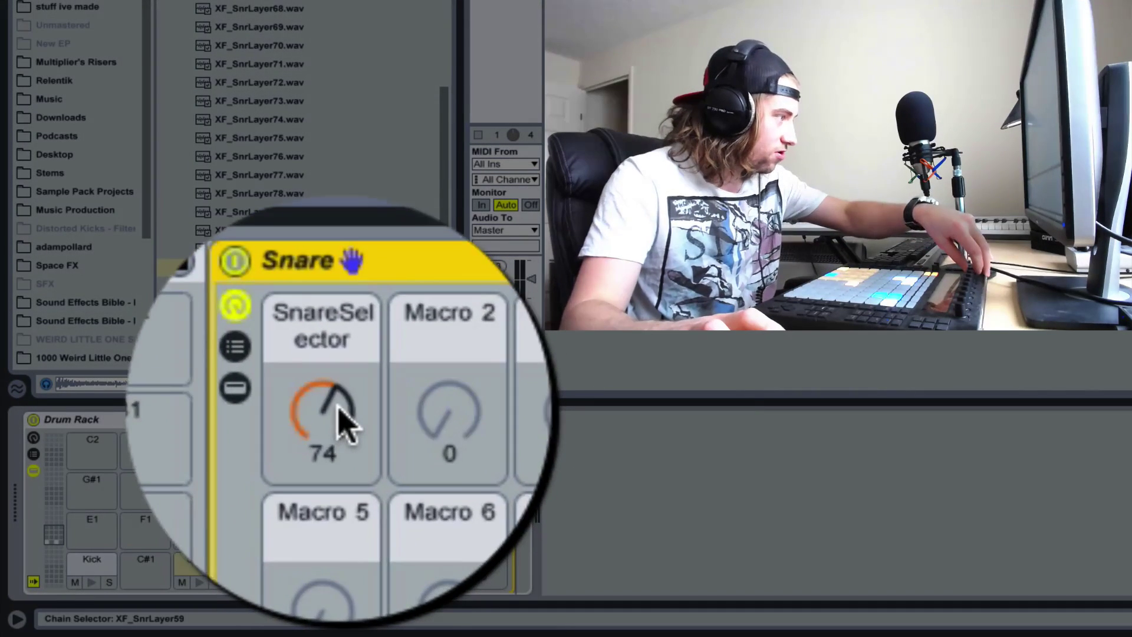
{"action": "left_click_drag", "start_coordinate": [333, 479], "coordinate": [335, 482]}
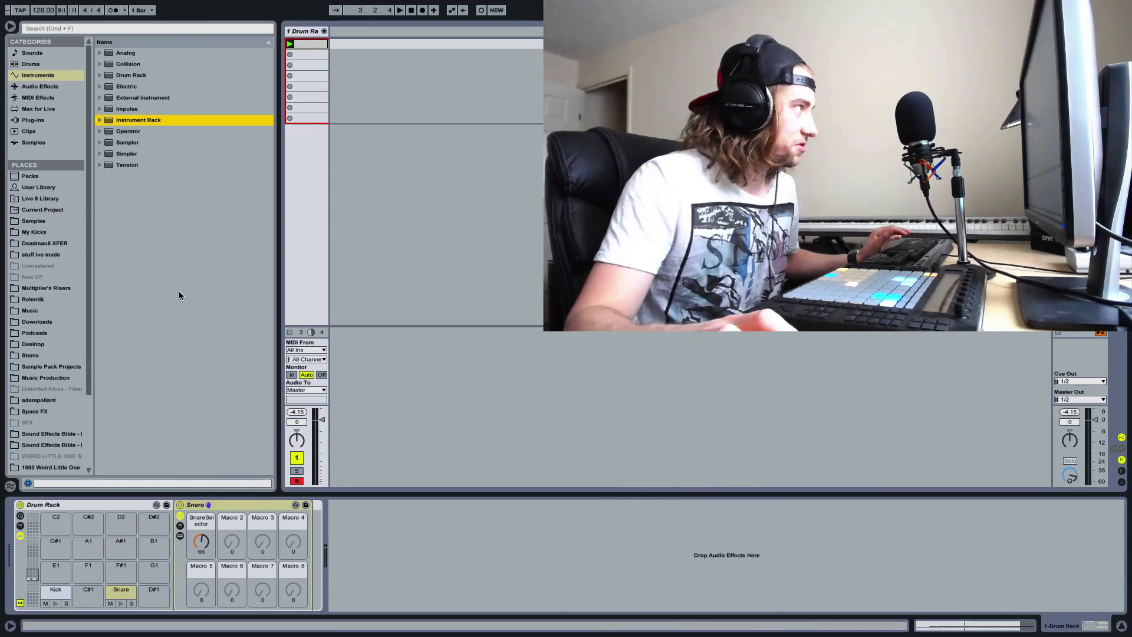
Drop an Instrument Rack onto Snare pad D1, showing its chain list without the device area.
{"action": "left_click", "coordinate": [42, 79]}
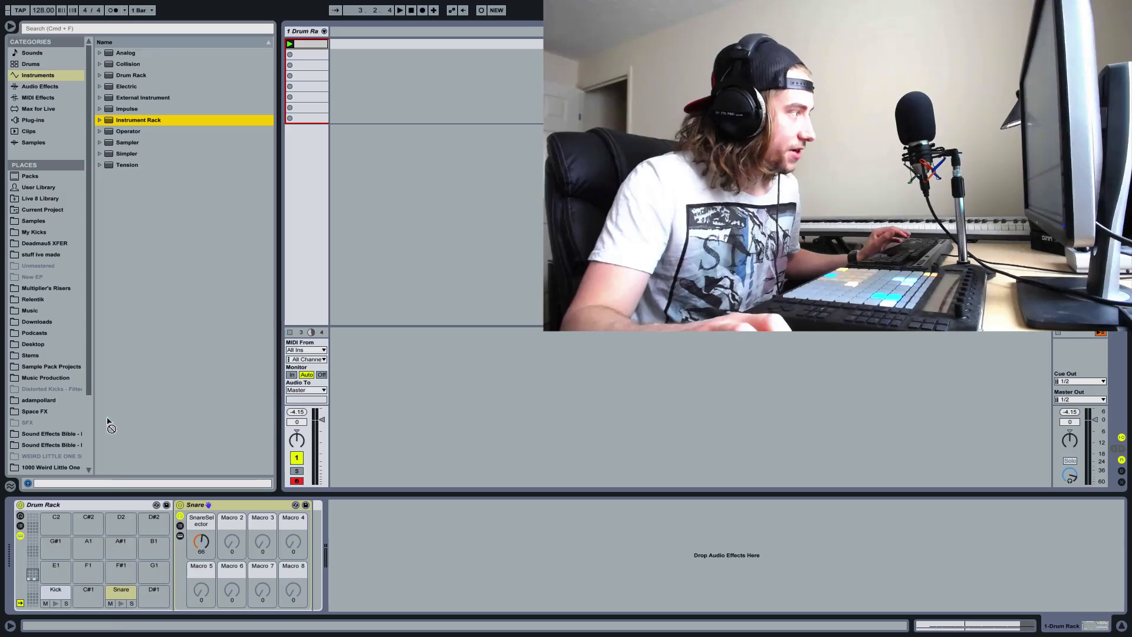
{"action": "left_click_drag", "start_coordinate": [127, 597], "coordinate": [118, 585]}
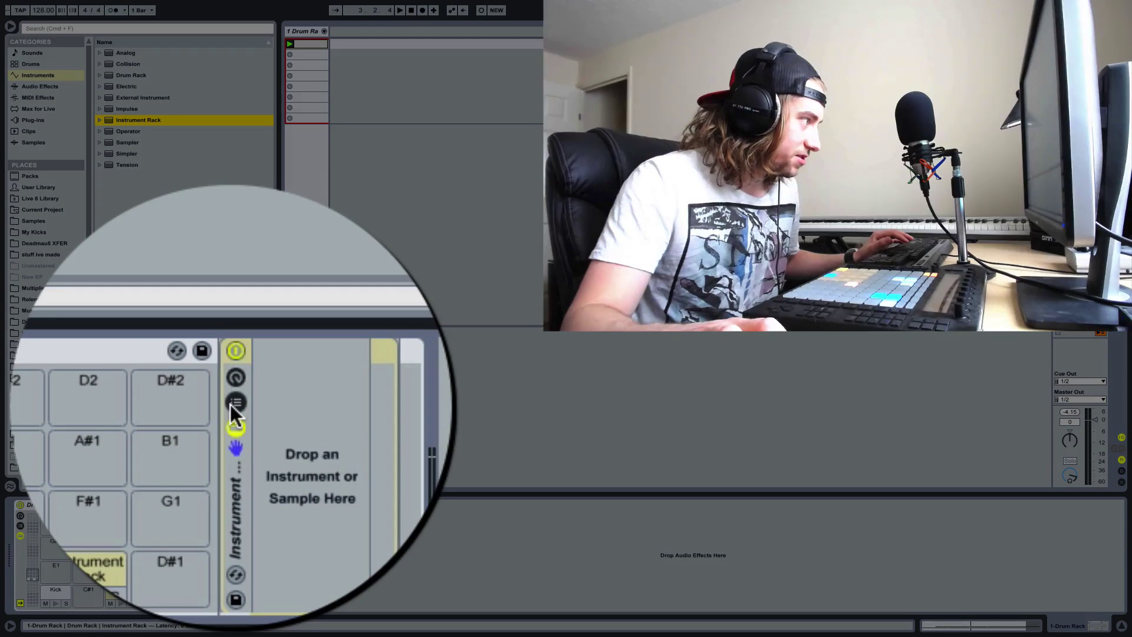
{"action": "left_click", "coordinate": [233, 404]}
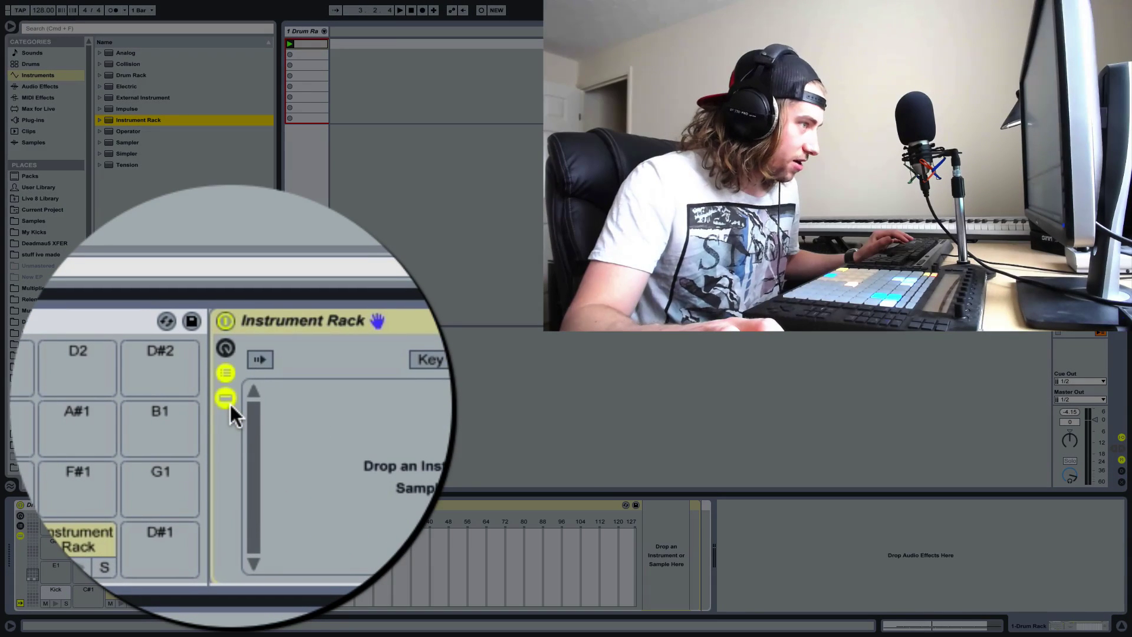
{"action": "left_click", "coordinate": [229, 403]}
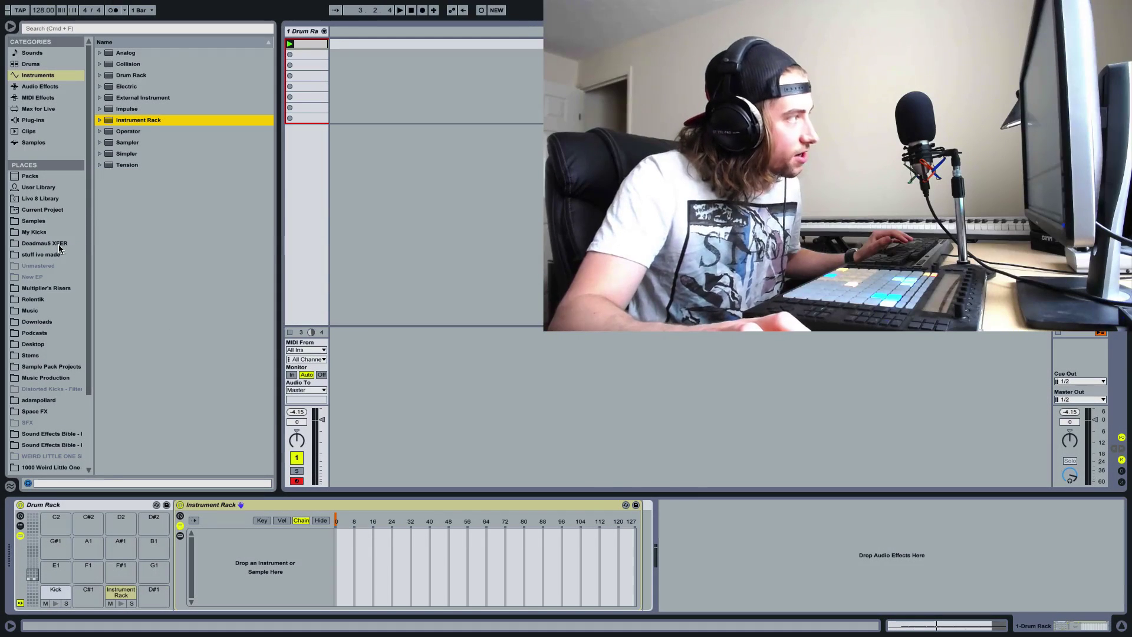
Load every XF_SnrLayer sample from Deadmau5 XFER Snares/Layered into the rack as chains.
{"action": "left_click", "coordinate": [48, 244]}
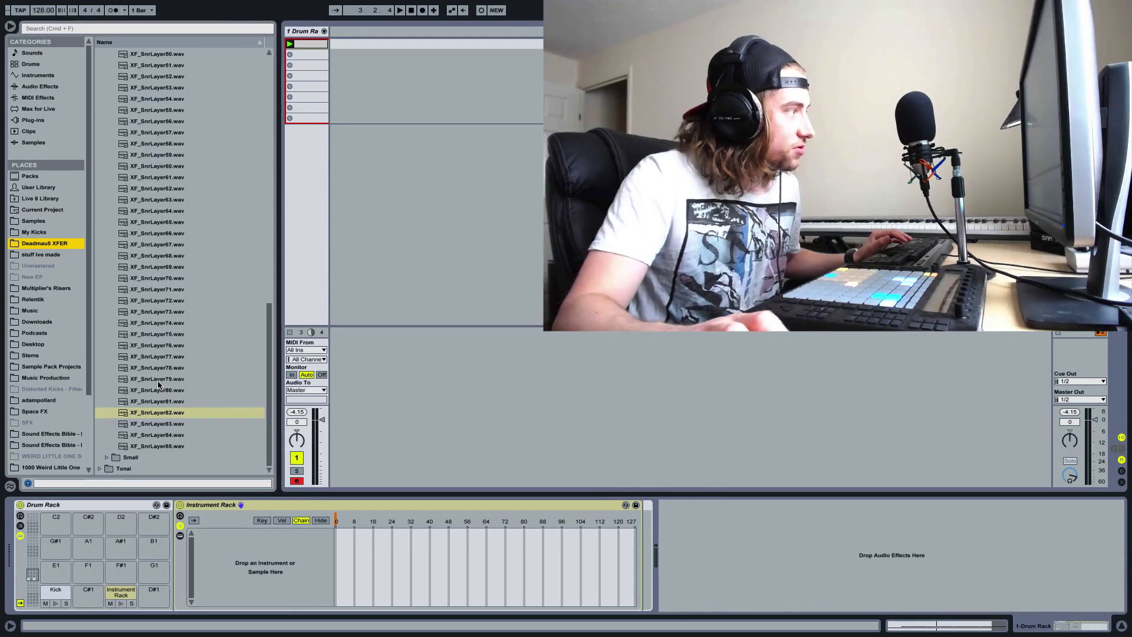
{"action": "key", "text": "Down"}
{"action": "key", "text": "Down"}
{"action": "key", "text": "Down"}
{"action": "key", "text": "Down"}
{"action": "key", "text": "Down"}
{"action": "scroll", "coordinate": [156, 336], "scroll_direction": "up", "scroll_amount": 20}
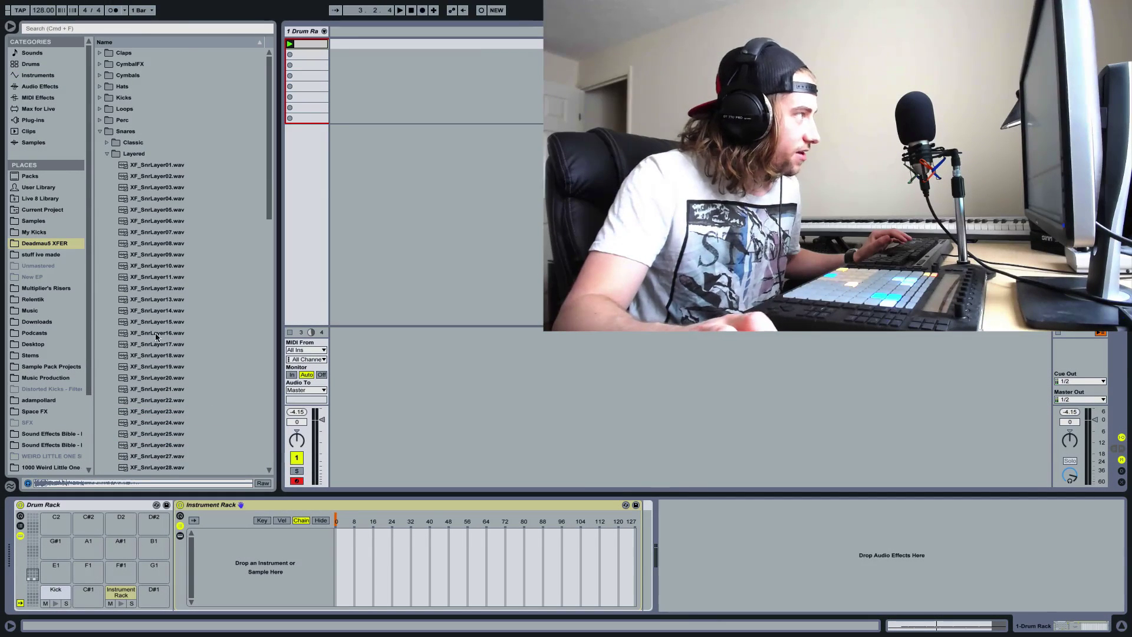
{"action": "key", "text": "super+a"}
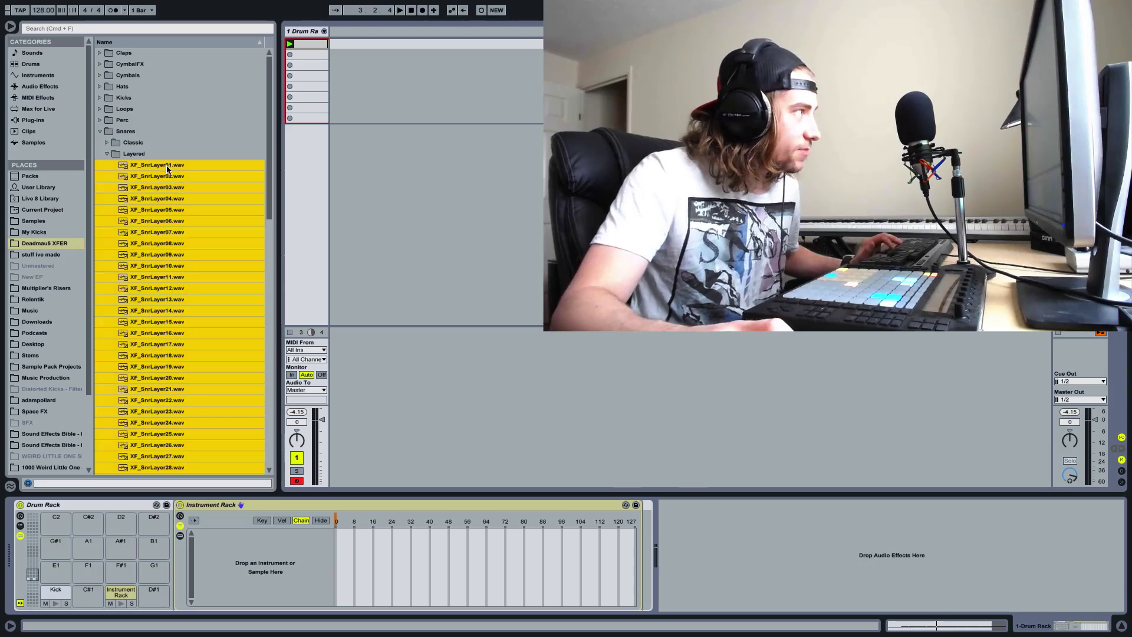
{"action": "left_click_drag", "start_coordinate": [167, 169], "coordinate": [261, 568]}
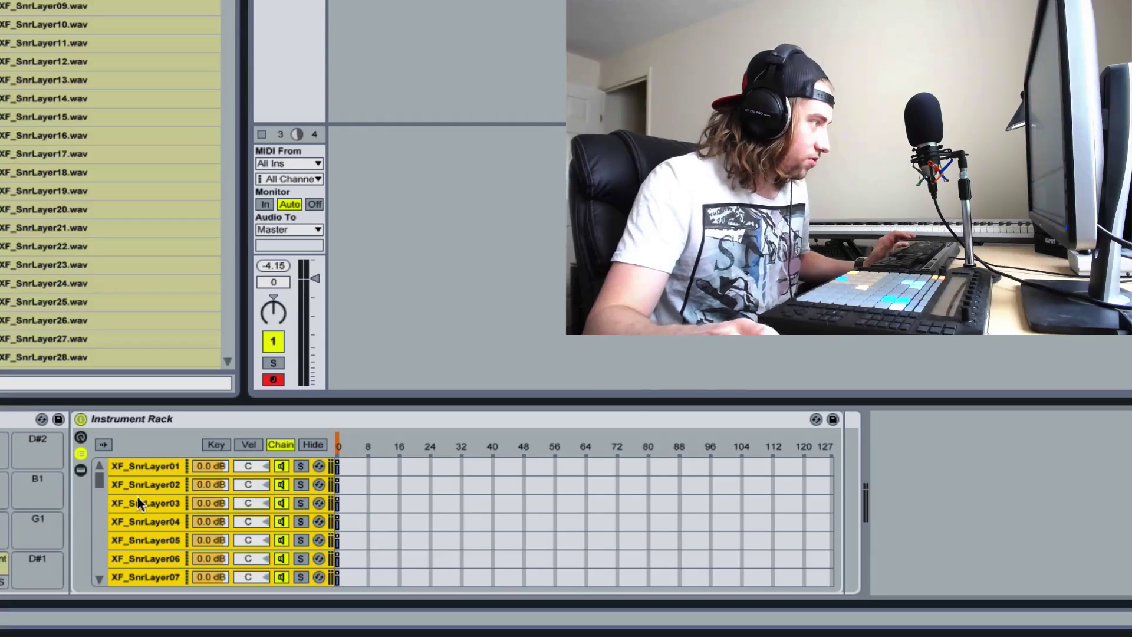
Stretch every snare chain's zone across the full 0–127 chain-select range.
{"action": "scroll", "coordinate": [136, 500], "scroll_direction": "down", "scroll_amount": 5}
{"action": "scroll", "coordinate": [148, 554], "scroll_direction": "up", "scroll_amount": 5}
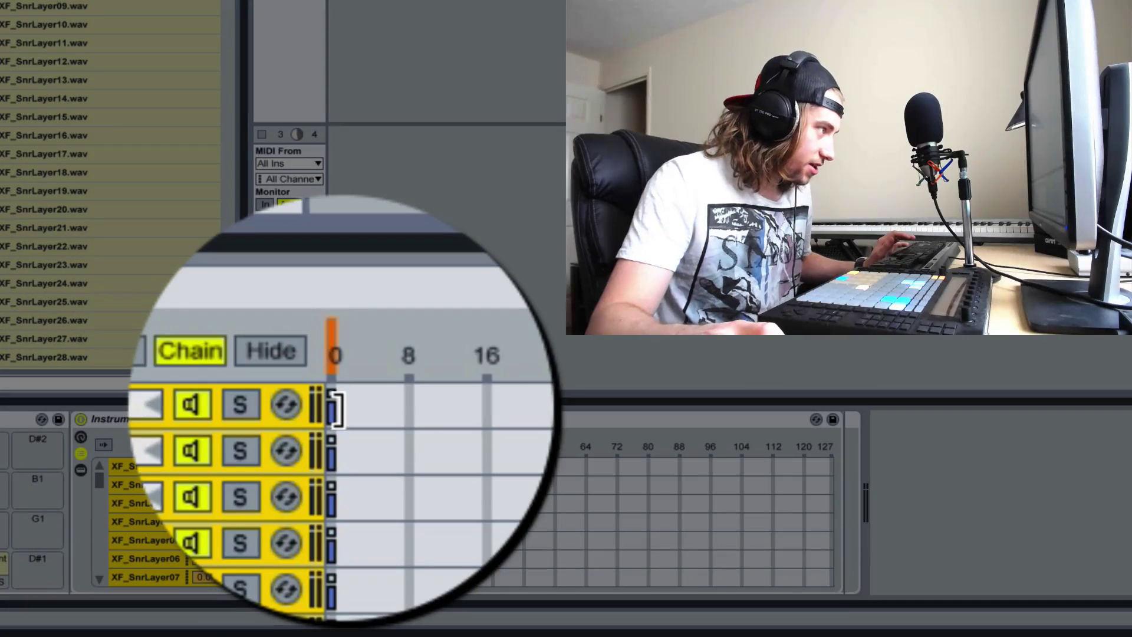
{"action": "left_click_drag", "start_coordinate": [340, 467], "coordinate": [842, 467]}
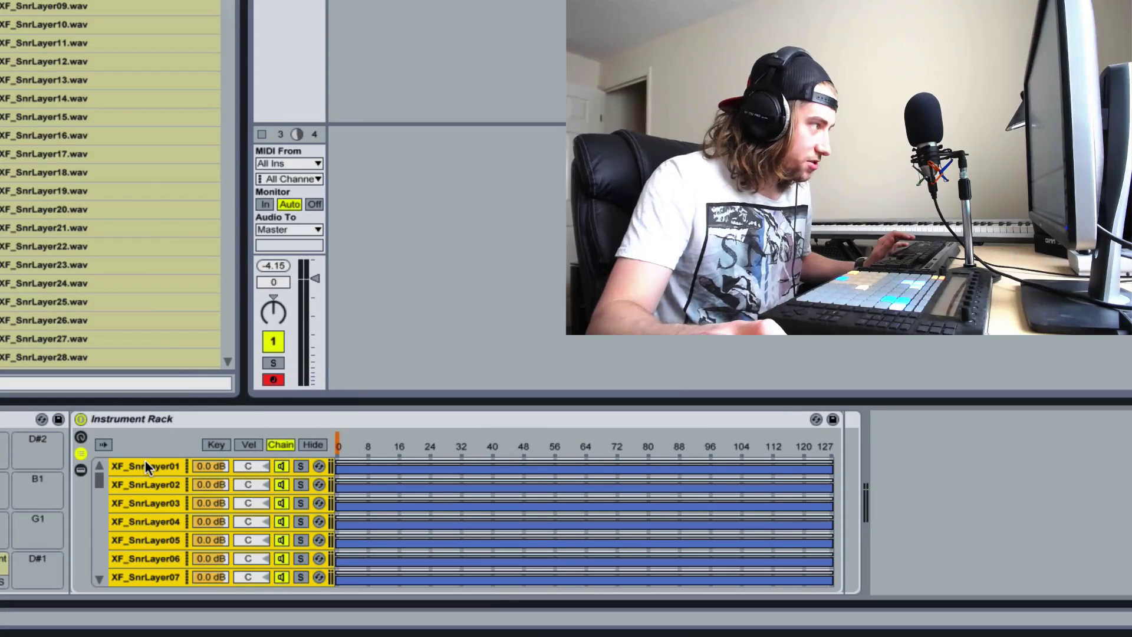
Distribute the snare chains' ranges equally and check the resulting zones.
{"action": "right_click", "coordinate": [146, 465]}
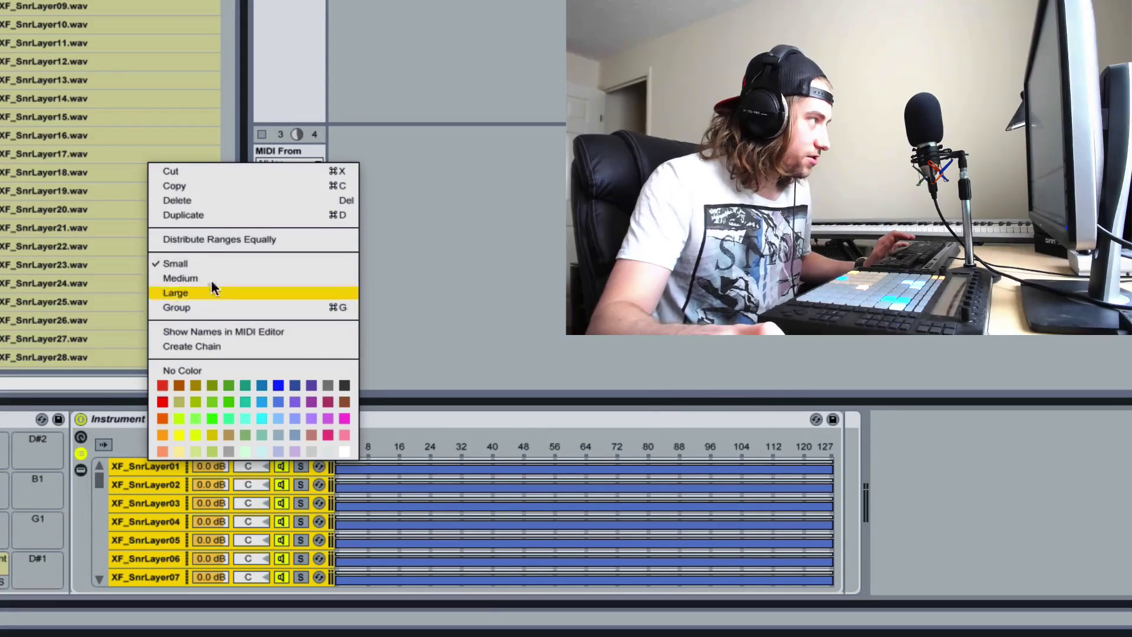
{"action": "left_click", "coordinate": [214, 243]}
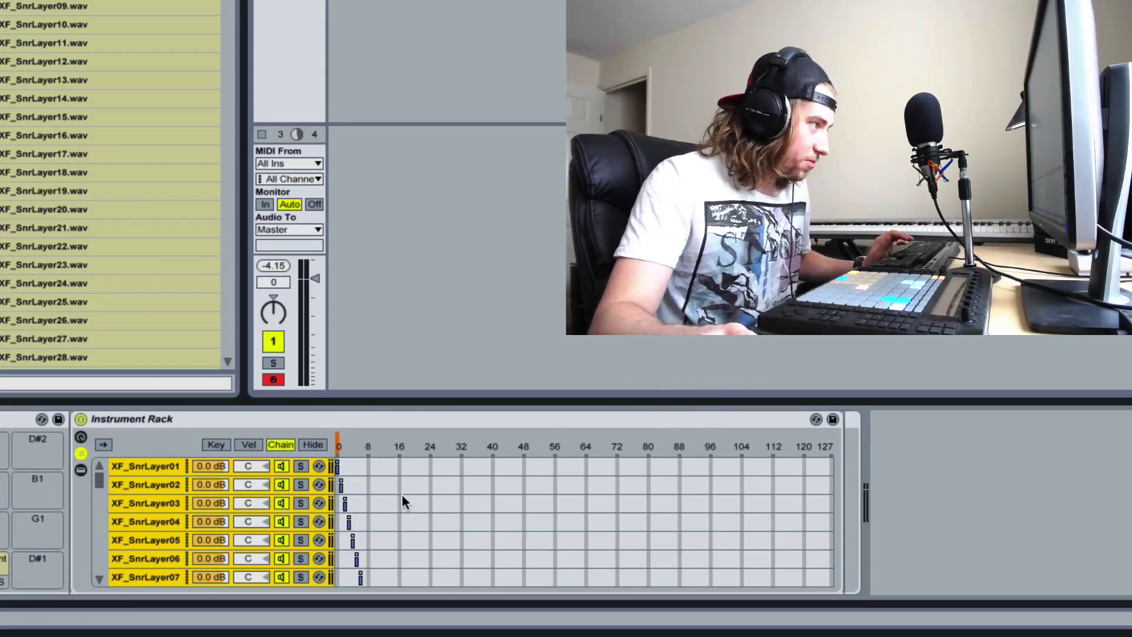
{"action": "scroll", "coordinate": [402, 499], "scroll_direction": "down", "scroll_amount": 20}
{"action": "scroll", "coordinate": [402, 495], "scroll_direction": "down", "scroll_amount": 12}
{"action": "scroll", "coordinate": [402, 495], "scroll_direction": "up", "scroll_amount": 20}
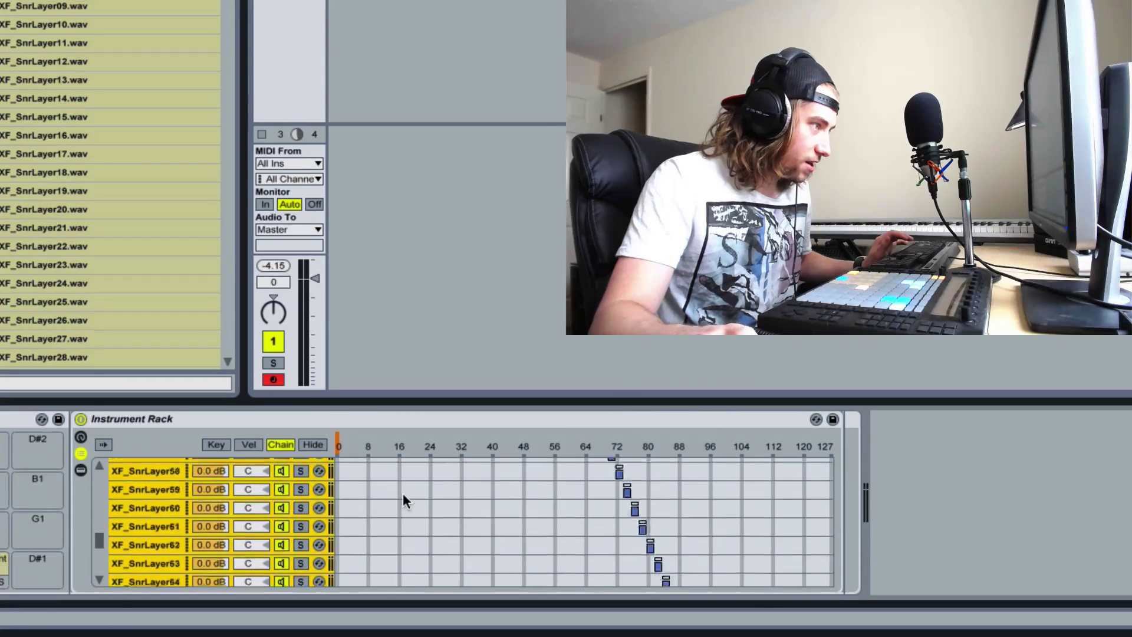
{"action": "scroll", "coordinate": [402, 495], "scroll_direction": "down", "scroll_amount": 8}
{"action": "scroll", "coordinate": [403, 493], "scroll_direction": "down", "scroll_amount": 10}
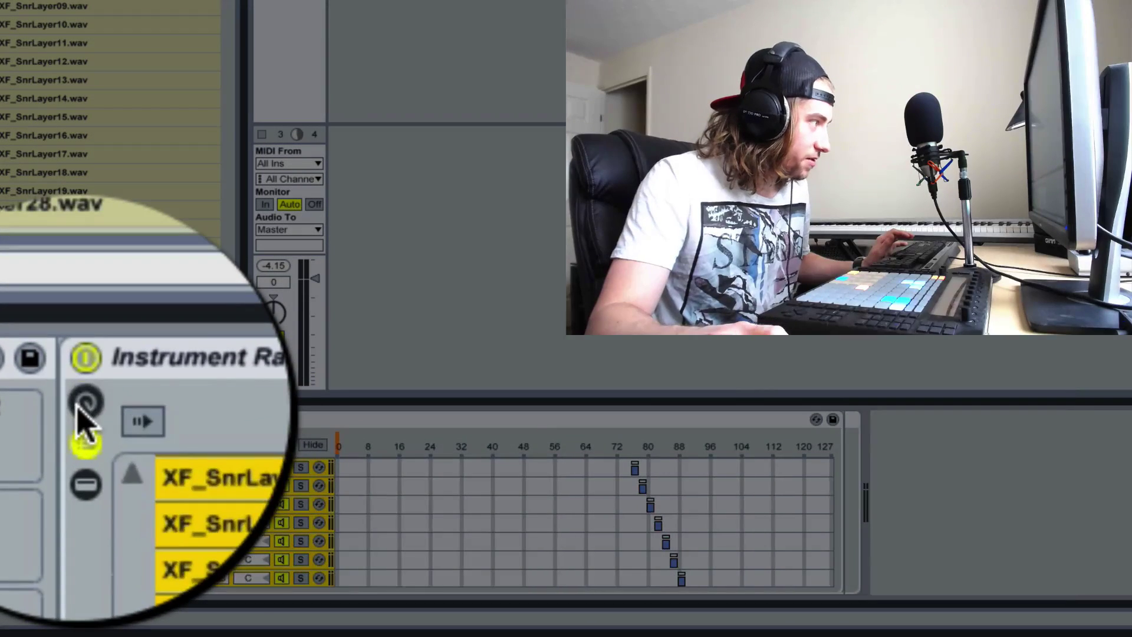
Assign the rack's Chain selector to Macro 1 in the Macro Controls.
{"action": "left_click", "coordinate": [80, 438]}
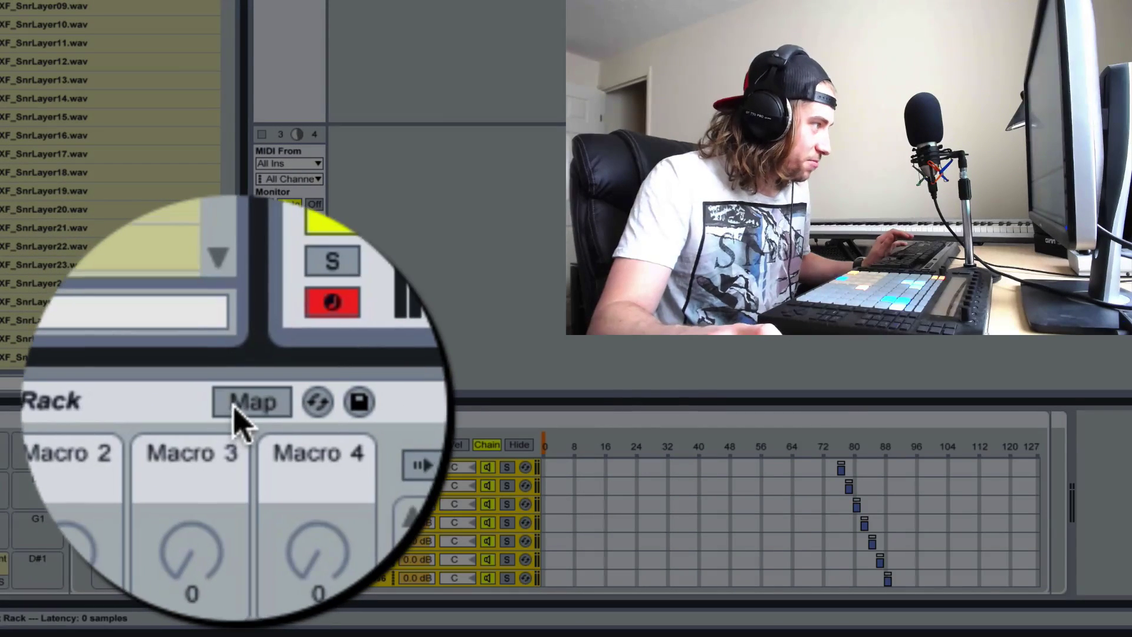
{"action": "left_click", "coordinate": [236, 419]}
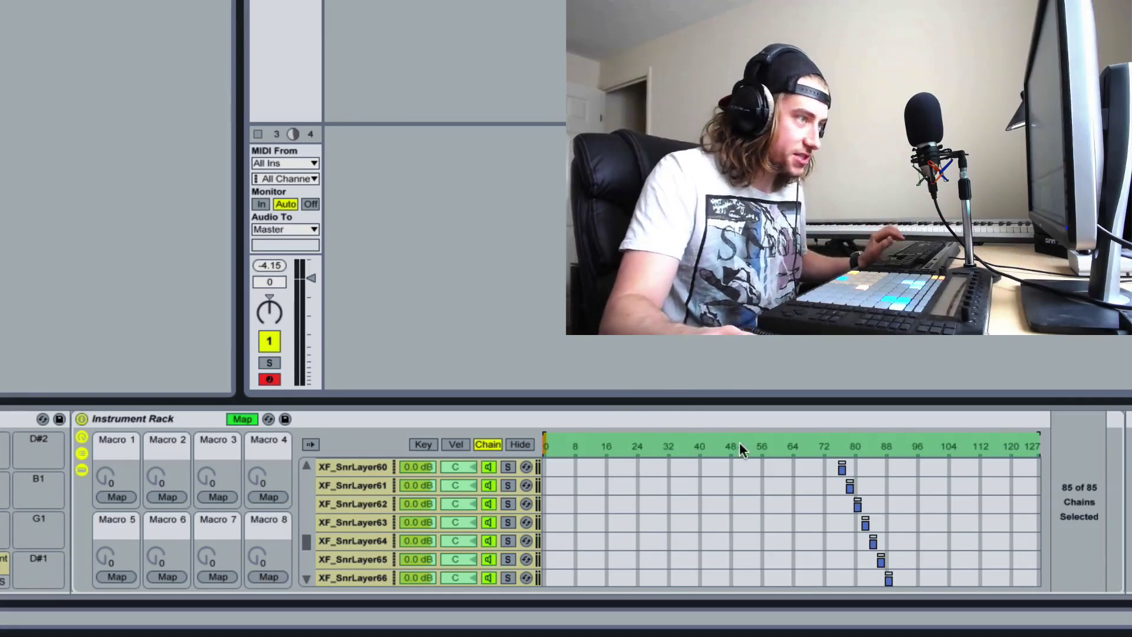
{"action": "left_click", "coordinate": [112, 496]}
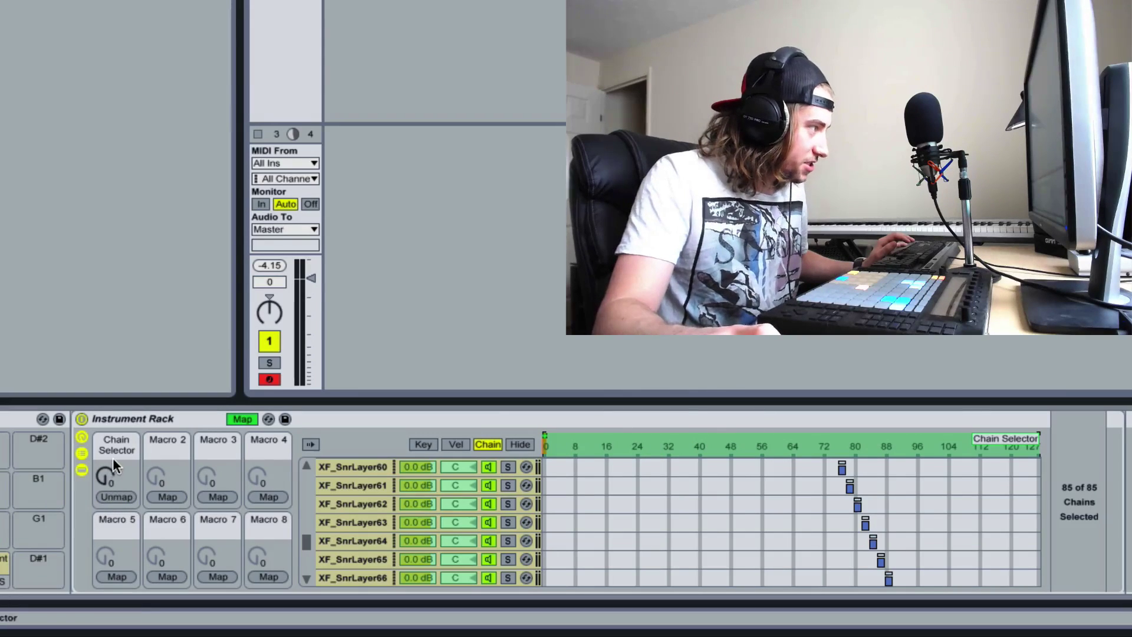
Turn the Chain Selector macro to 25 during playback and inspect chain XF_SnrLayer04's devices.
{"action": "left_click", "coordinate": [235, 420]}
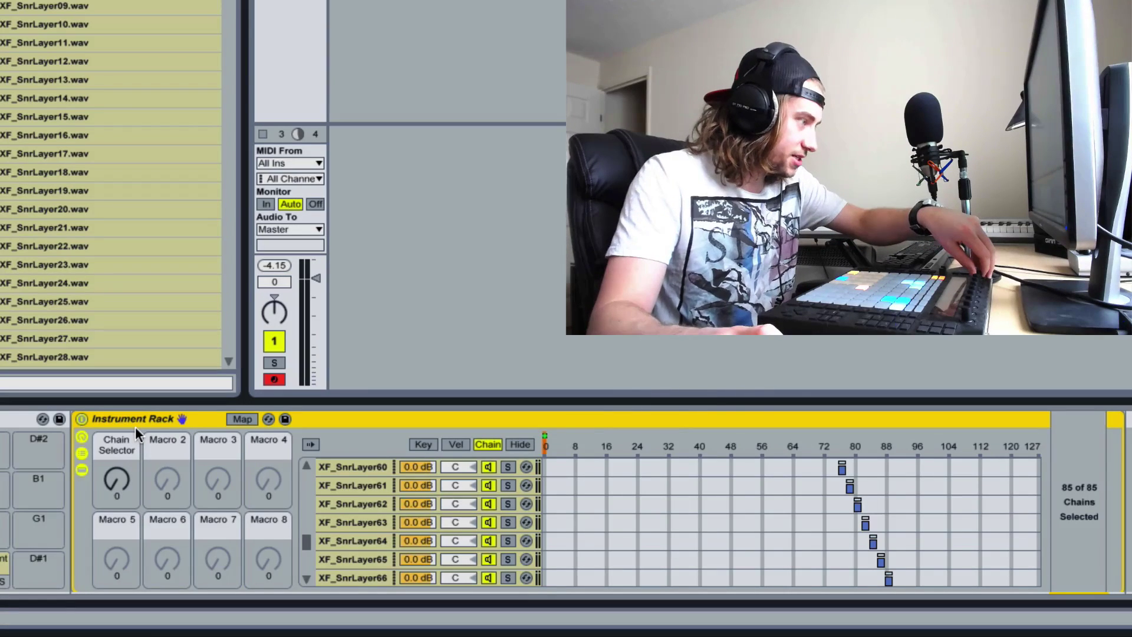
{"action": "mouse_move", "coordinate": [122, 476]}
{"action": "left_mouse_down"}
{"action": "mouse_move", "coordinate": [121, 454]}
{"action": "mouse_move", "coordinate": [123, 479]}
{"action": "left_mouse_up"}
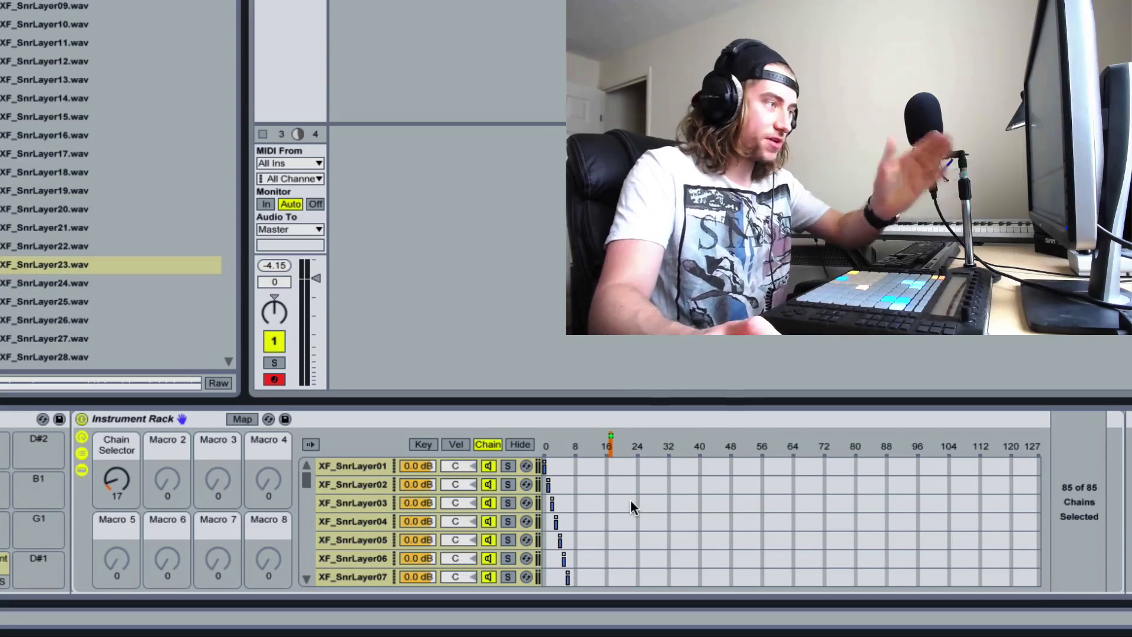
{"action": "left_click", "coordinate": [346, 518]}
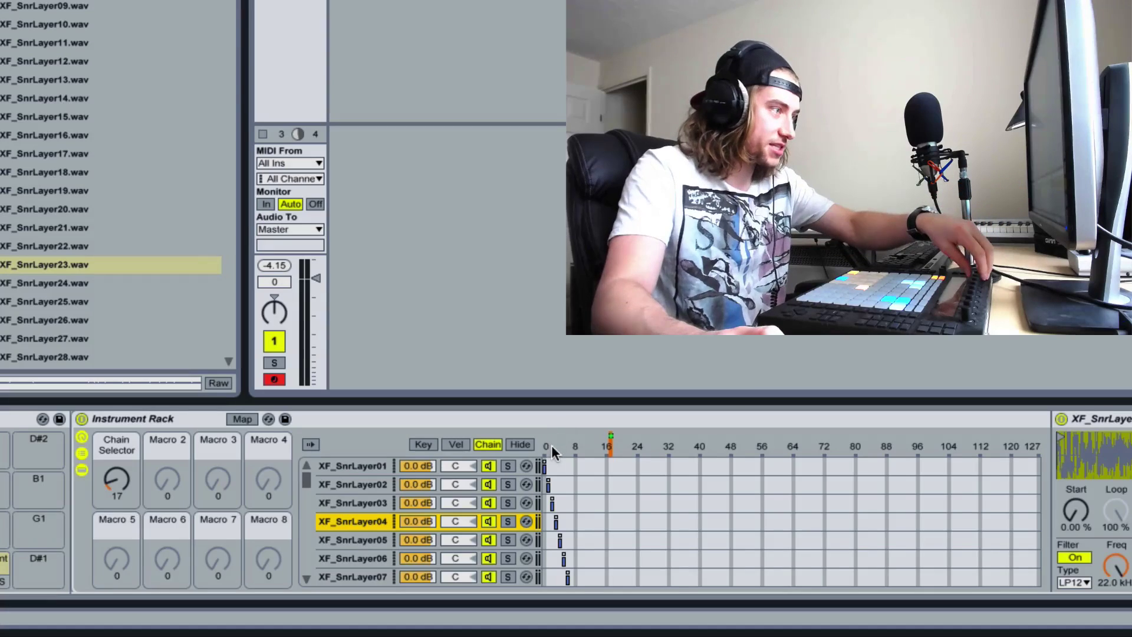
{"action": "scroll", "coordinate": [592, 500], "scroll_direction": "down", "scroll_amount": 3}
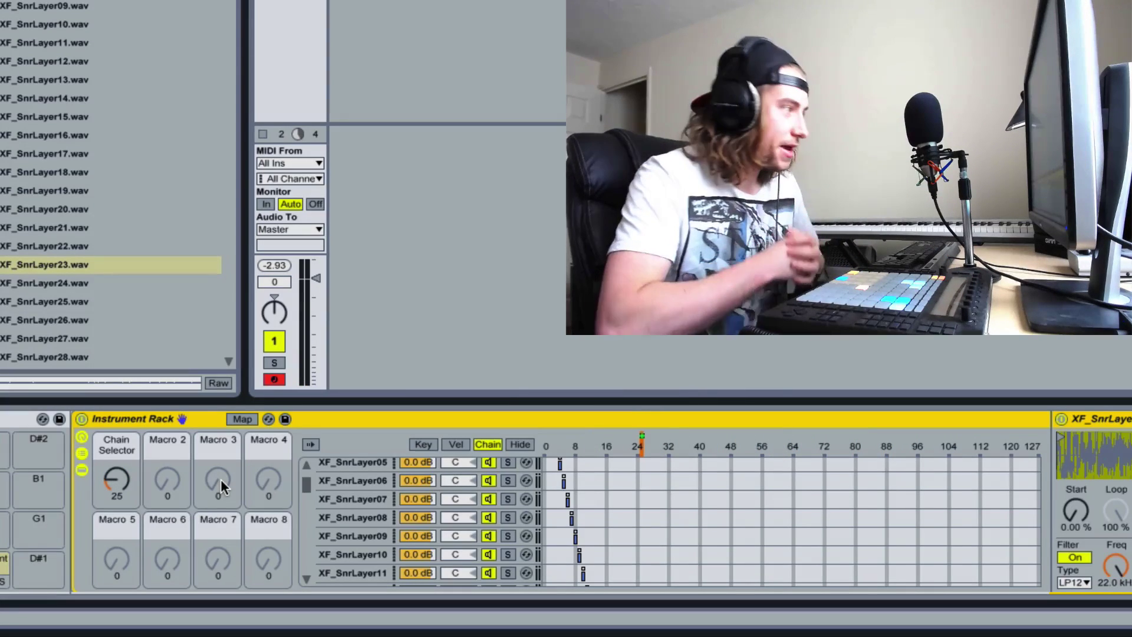
Begin renaming the Chain Selector macro, typing 'Sna' of Snare Selector.
{"action": "left_click", "coordinate": [119, 450]}
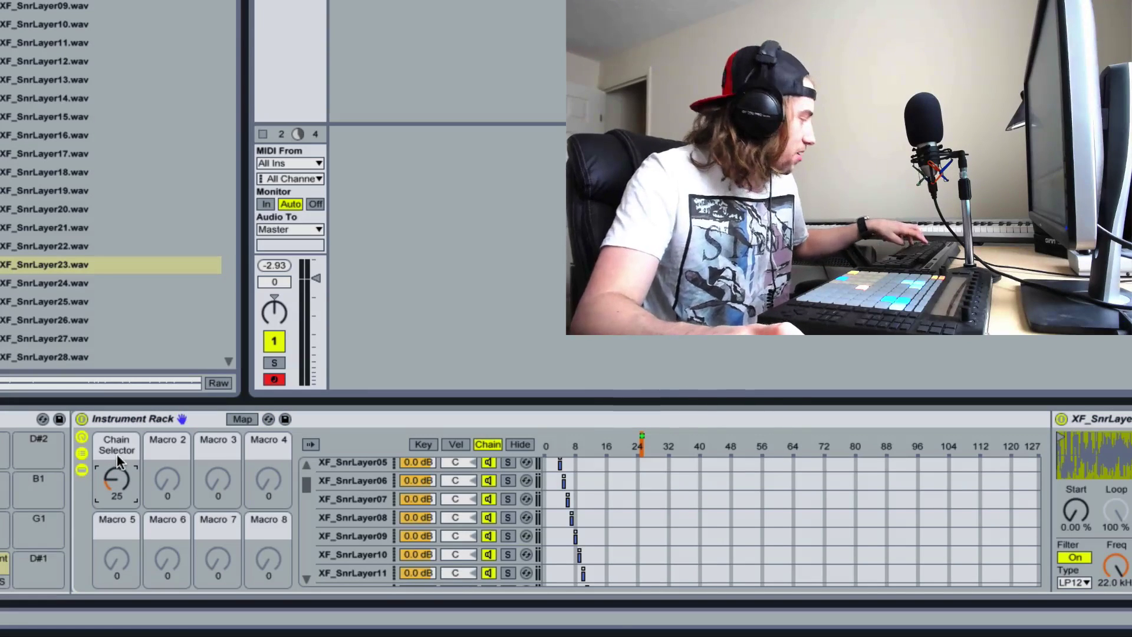
{"action": "type", "text": "Sna"}
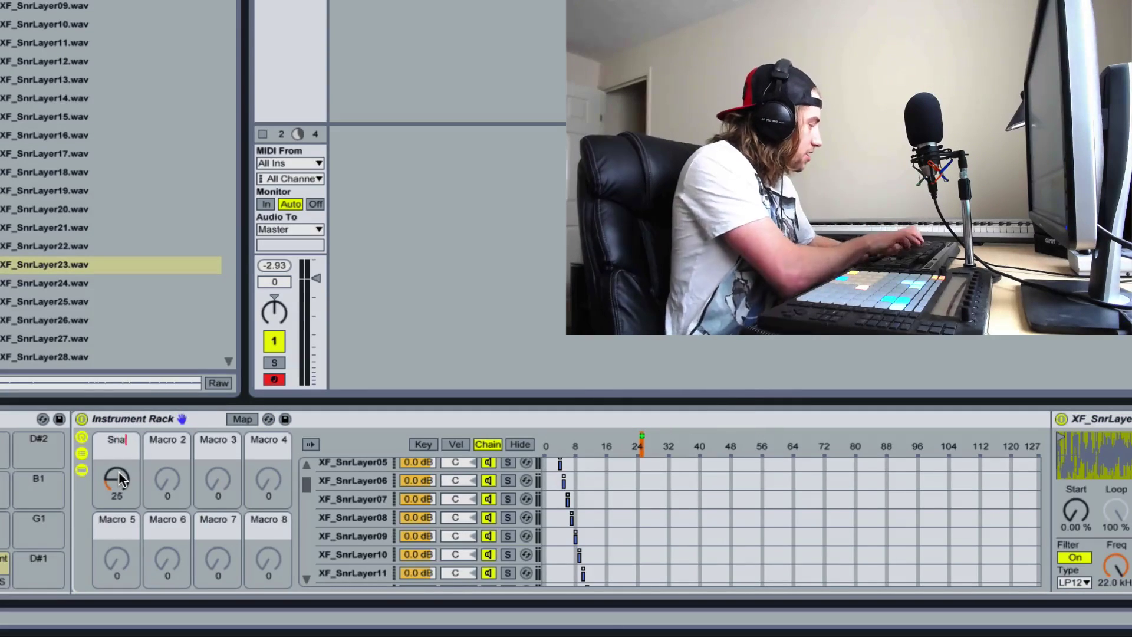